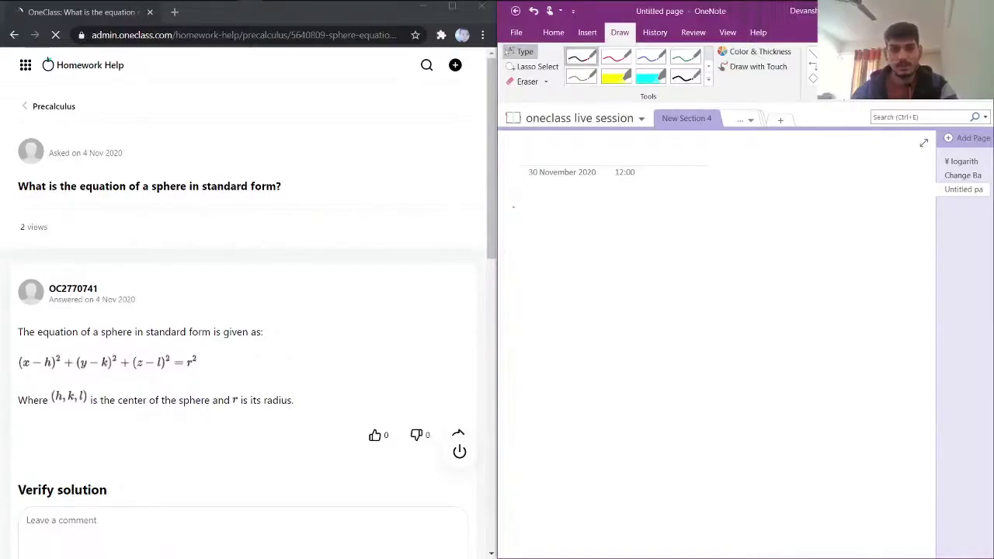
Step: Handwrite an underlined 2 at the top left of the page as the question number
mouse_move(512, 207)
left_mouse_down()
mouse_move(500, 229)
mouse_move(524, 230)
left_mouse_up()
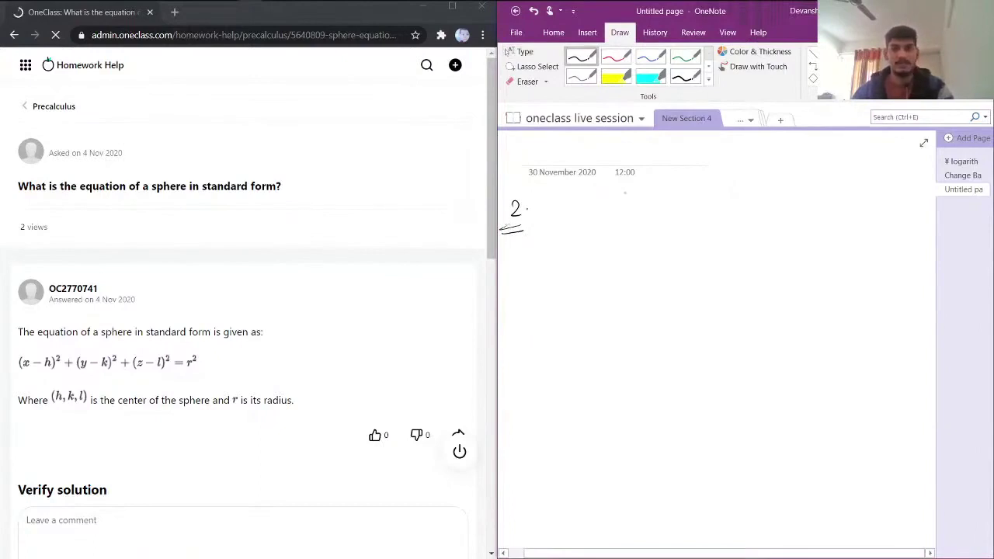
Step: Sketch a circle beside the 2 and label its centre h, k
left_click_drag(626, 202, 617, 207)
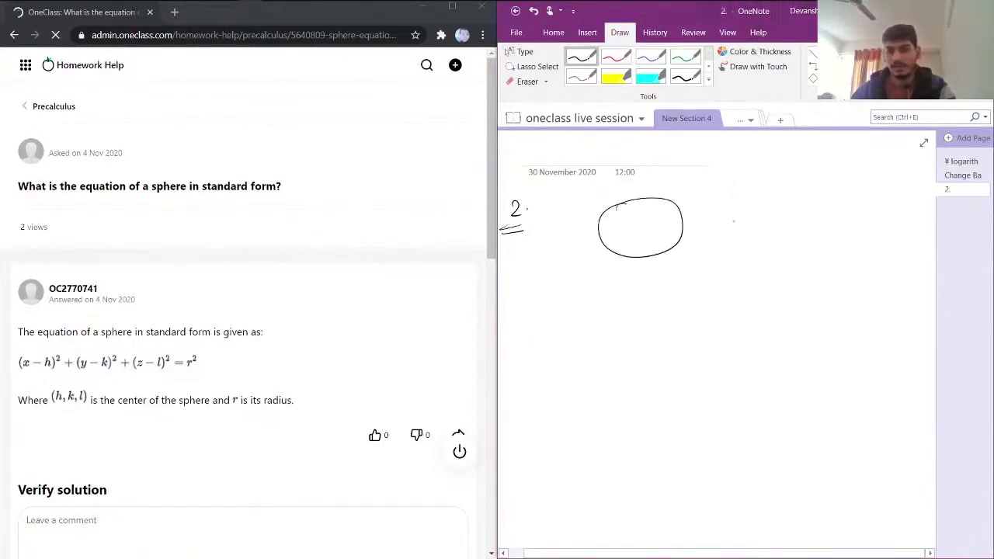
left_click_drag(728, 218, 738, 228)
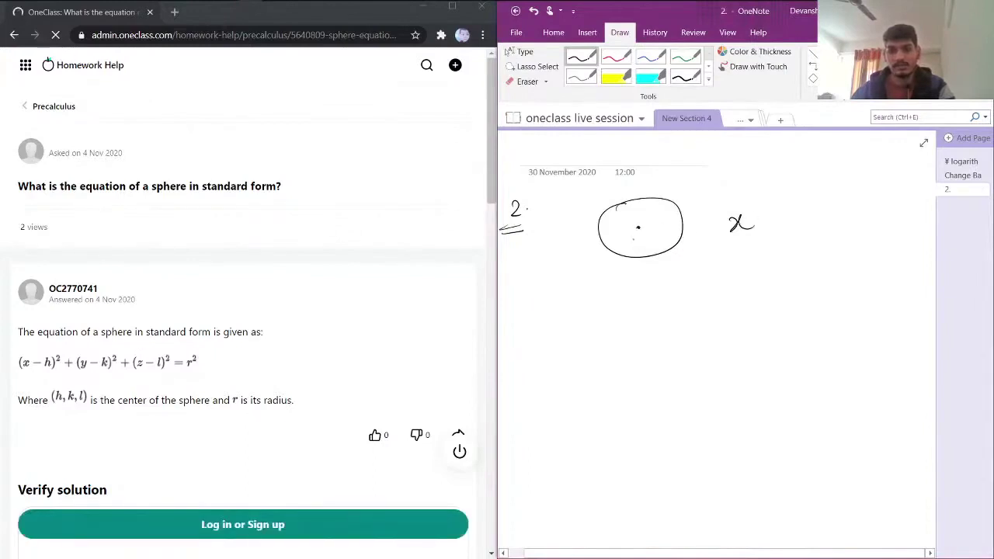
left_click_drag(632, 238, 645, 242)
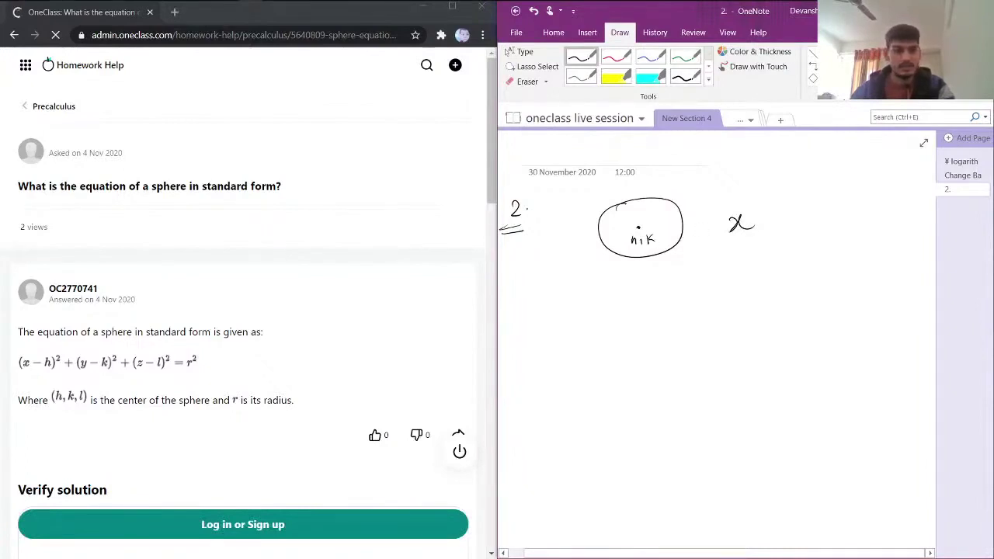
Step: Write (x−h)²+(y−k)²=r² to the right and extend the radius r to the circle's edge
left_click_drag(724, 210, 720, 243)
left_click_drag(750, 220, 758, 219)
left_click_drag(773, 212, 787, 223)
mouse_move(789, 201)
left_mouse_down()
mouse_move(793, 227)
mouse_move(798, 198)
mouse_move(831, 219)
left_mouse_up()
left_click_drag(822, 211, 822, 227)
mouse_move(845, 199)
left_mouse_down()
mouse_move(841, 229)
mouse_move(868, 214)
left_mouse_up()
mouse_move(873, 202)
left_mouse_down()
mouse_move(871, 221)
mouse_move(881, 217)
left_mouse_up()
left_click_drag(884, 196, 882, 224)
mouse_move(893, 191)
left_mouse_down()
mouse_move(908, 218)
mouse_move(935, 206)
left_mouse_up()
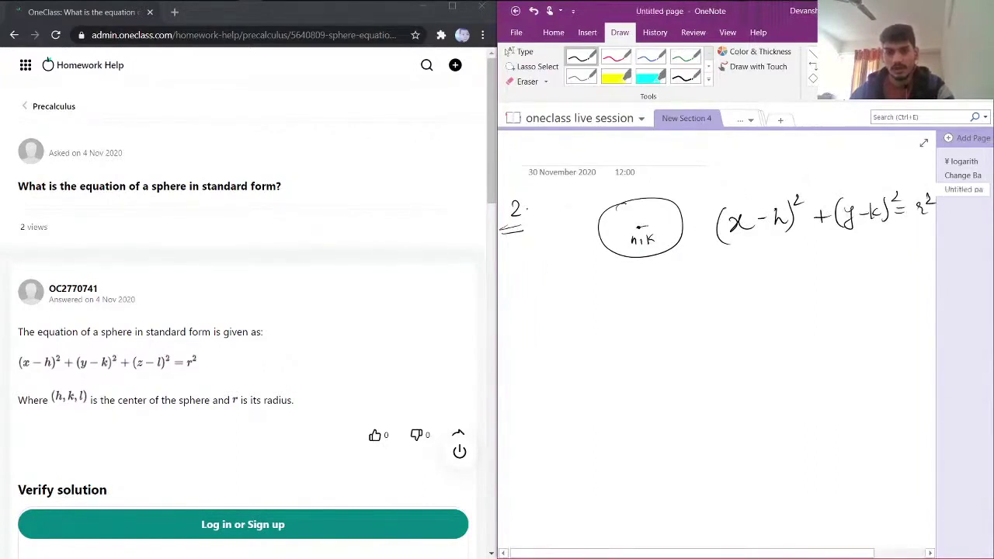
mouse_move(651, 226)
left_mouse_down()
mouse_move(685, 223)
mouse_move(658, 217)
left_mouse_up()
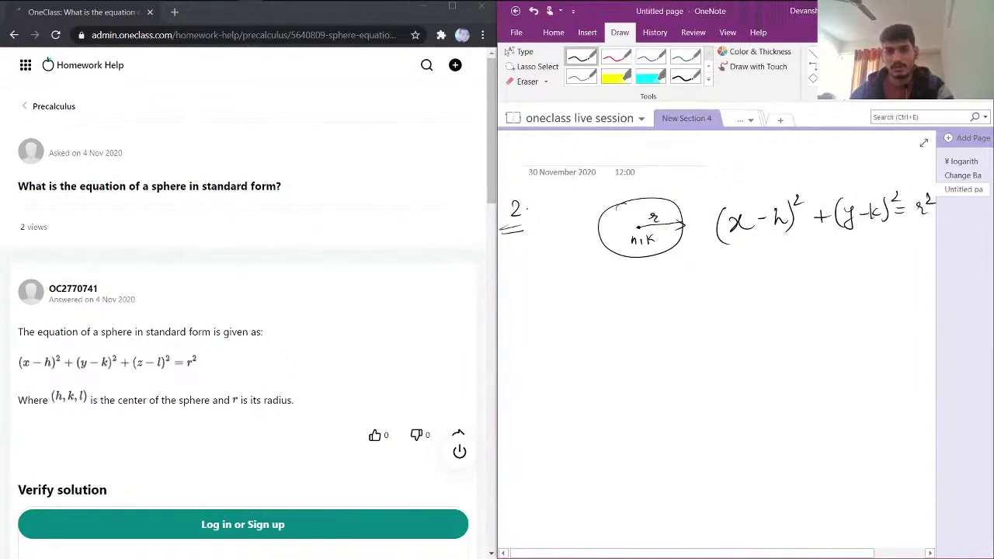
Step: Draw a red circle below the first diagram, erasing the first attempt and redrawing it larger
left_click(616, 58)
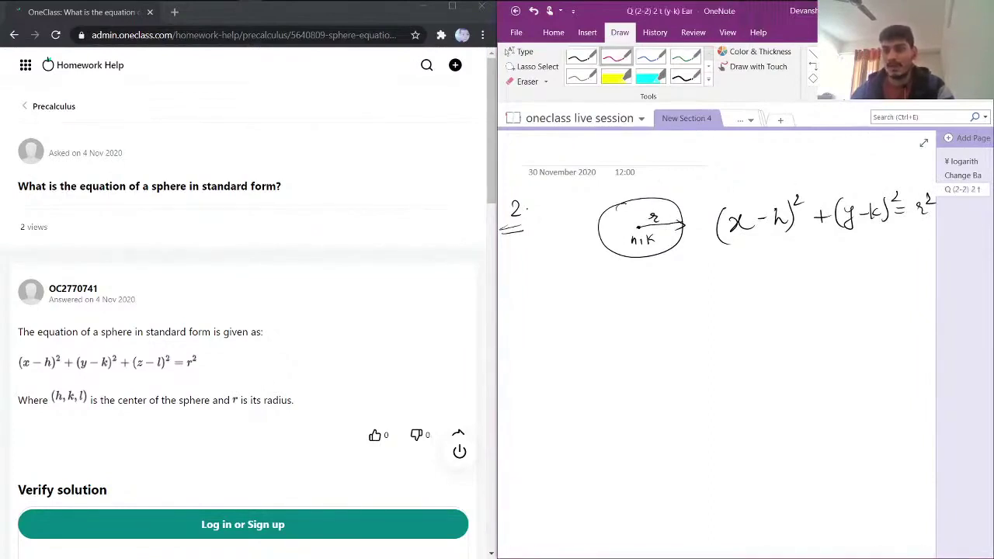
left_click(813, 78)
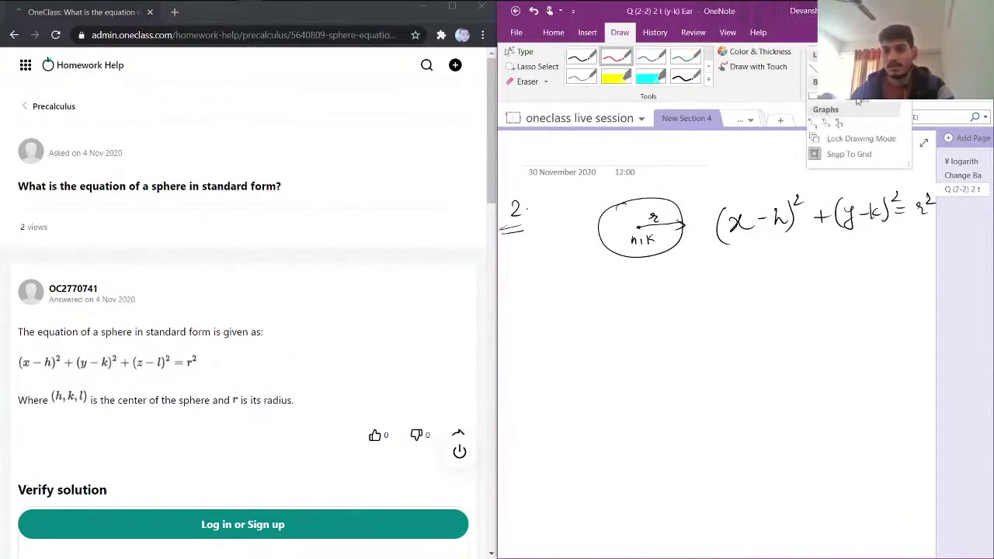
left_click(596, 304)
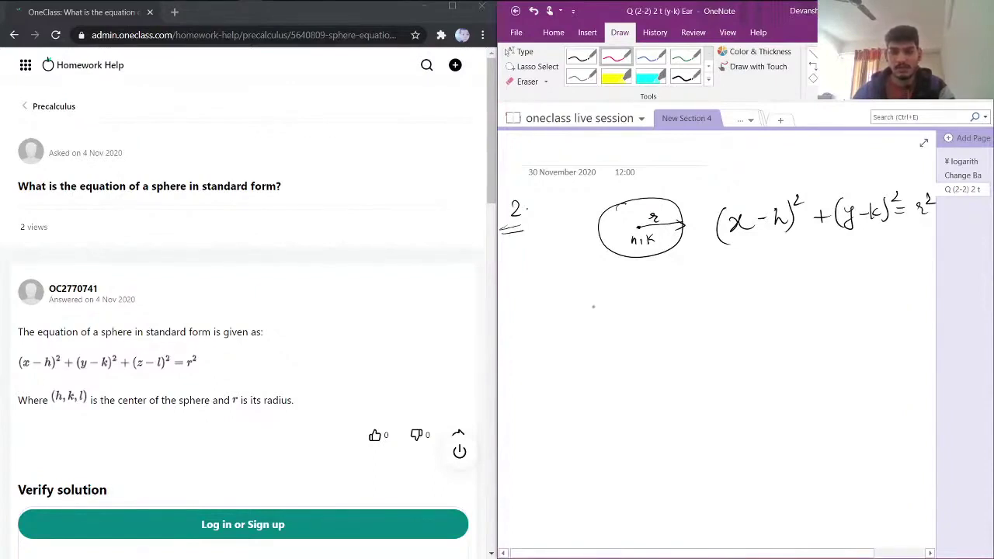
mouse_move(593, 307)
left_mouse_down()
mouse_move(630, 328)
mouse_move(603, 309)
left_mouse_up()
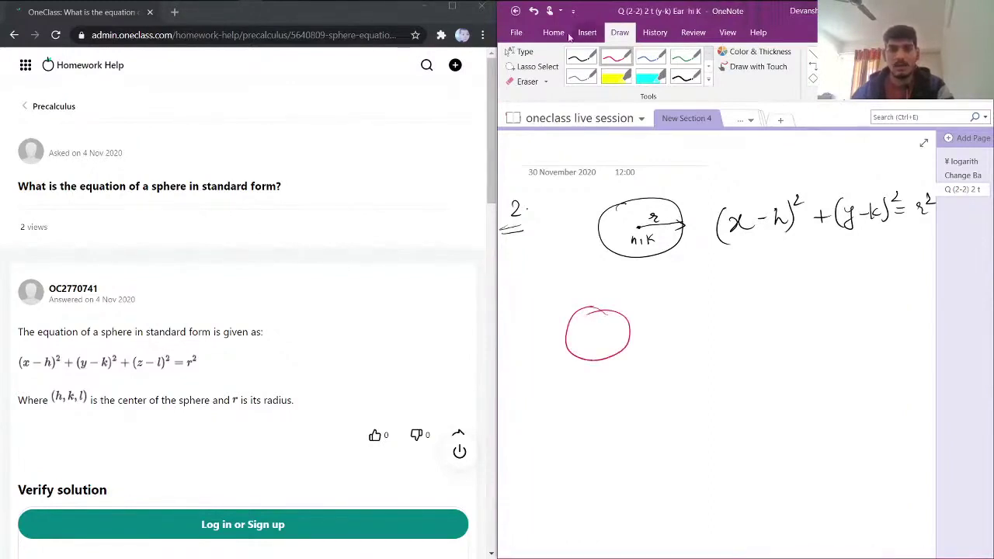
left_click(528, 81)
mouse_move(591, 319)
left_mouse_down()
mouse_move(570, 311)
mouse_move(601, 338)
mouse_move(635, 337)
left_mouse_up()
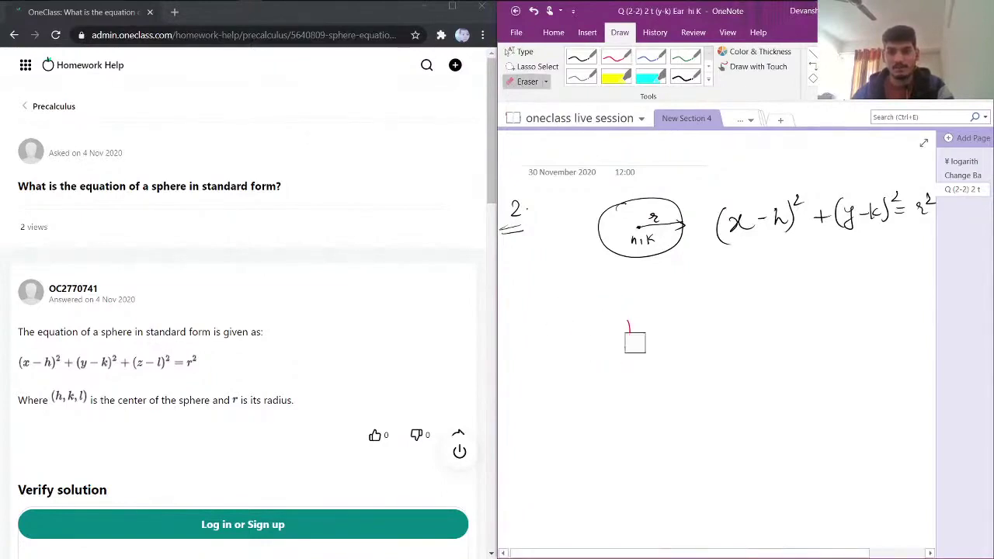
left_click(616, 57)
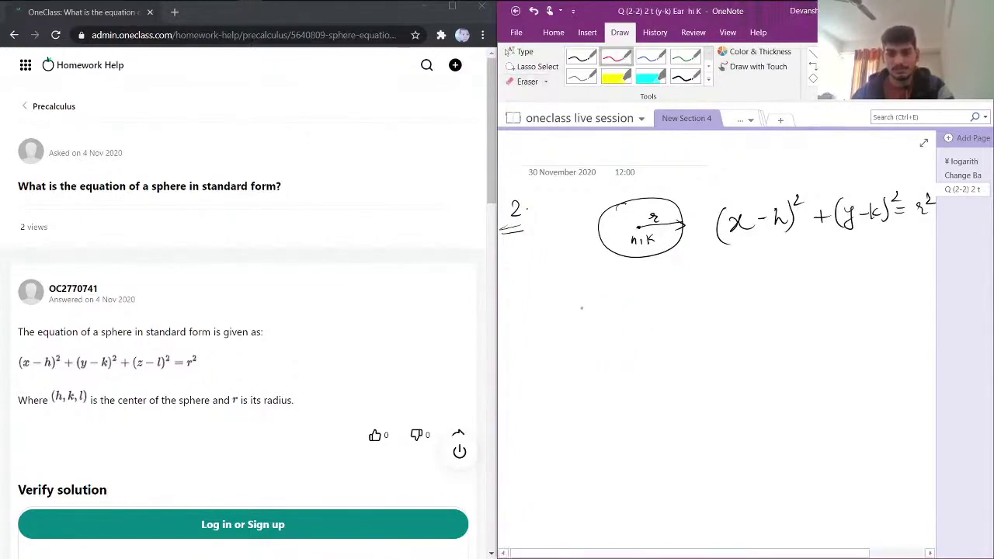
mouse_move(586, 308)
left_mouse_down()
mouse_move(554, 333)
mouse_move(557, 364)
mouse_move(605, 382)
mouse_move(625, 365)
mouse_move(633, 332)
mouse_move(622, 311)
mouse_move(579, 308)
left_mouse_up()
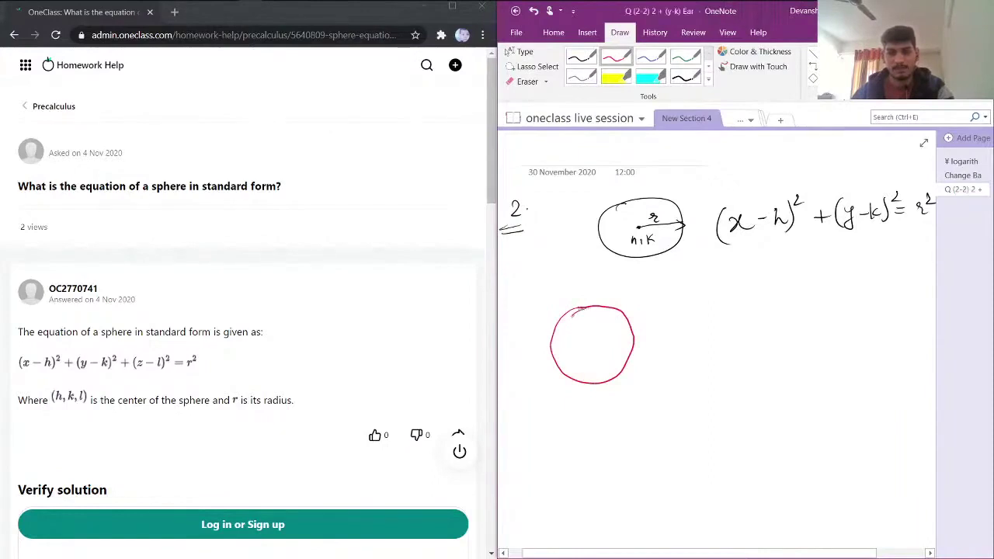
Step: Hatch the red circle's left crescent and dot its centre
left_click_drag(565, 329, 561, 368)
left_click_drag(581, 308, 556, 331)
left_click_drag(565, 326, 550, 346)
mouse_move(563, 340)
left_mouse_down()
mouse_move(541, 379)
mouse_move(553, 380)
left_mouse_up()
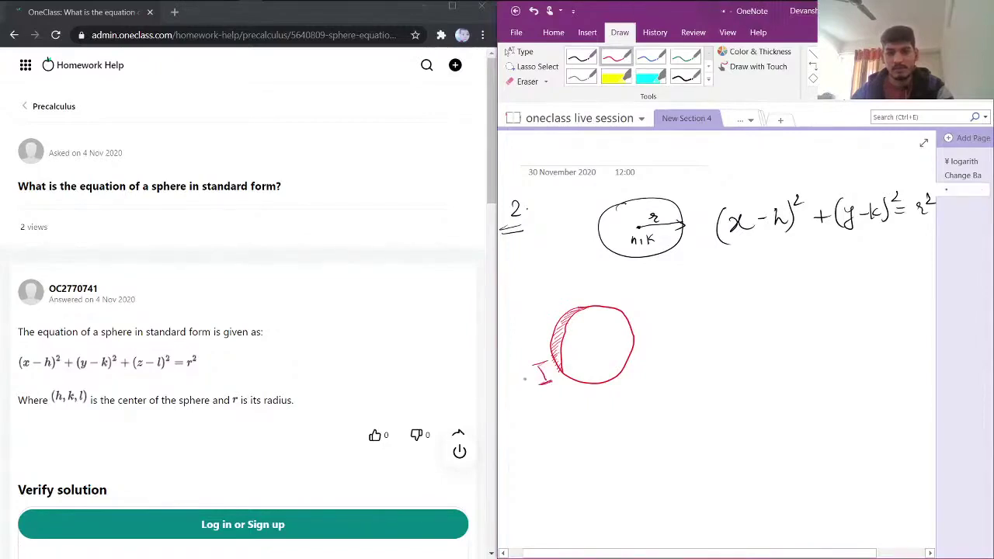
left_click(595, 347)
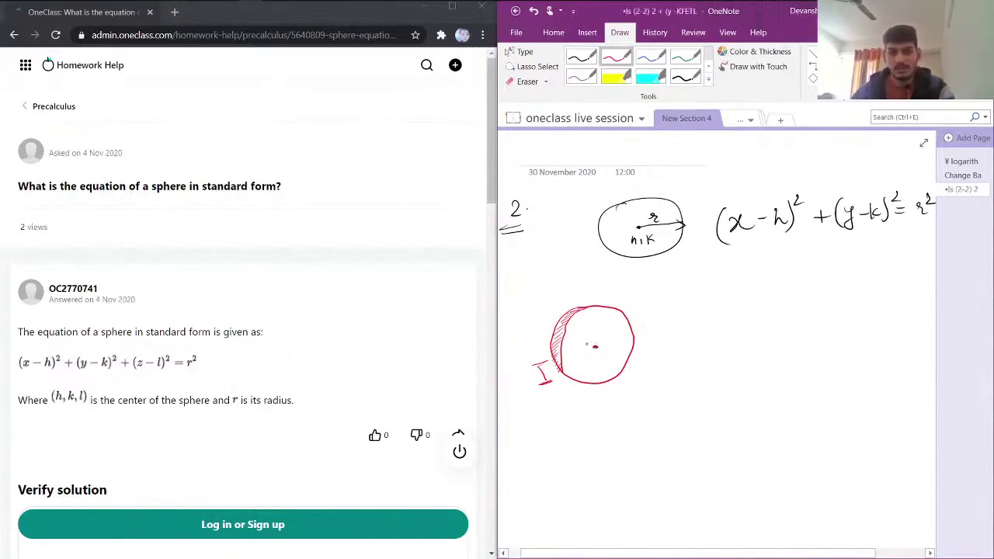
Step: Draw a radius arrow, write h, k, l with arrows to the axes, and begin '(x' below
mouse_move(596, 347)
left_mouse_down()
mouse_move(646, 340)
mouse_move(638, 346)
mouse_move(668, 326)
mouse_move(670, 336)
left_mouse_up()
left_click_drag(673, 332, 693, 336)
mouse_move(701, 320)
left_mouse_down()
mouse_move(695, 328)
mouse_move(706, 334)
left_mouse_up()
mouse_move(705, 331)
left_mouse_down()
mouse_move(675, 359)
mouse_move(682, 372)
mouse_move(702, 351)
mouse_move(712, 369)
left_mouse_up()
mouse_move(722, 325)
left_mouse_down()
mouse_move(726, 308)
mouse_move(733, 341)
left_mouse_up()
left_click_drag(727, 339, 746, 362)
left_click_drag(753, 351, 754, 362)
mouse_move(563, 419)
left_mouse_down()
mouse_move(559, 445)
mouse_move(584, 436)
left_mouse_up()
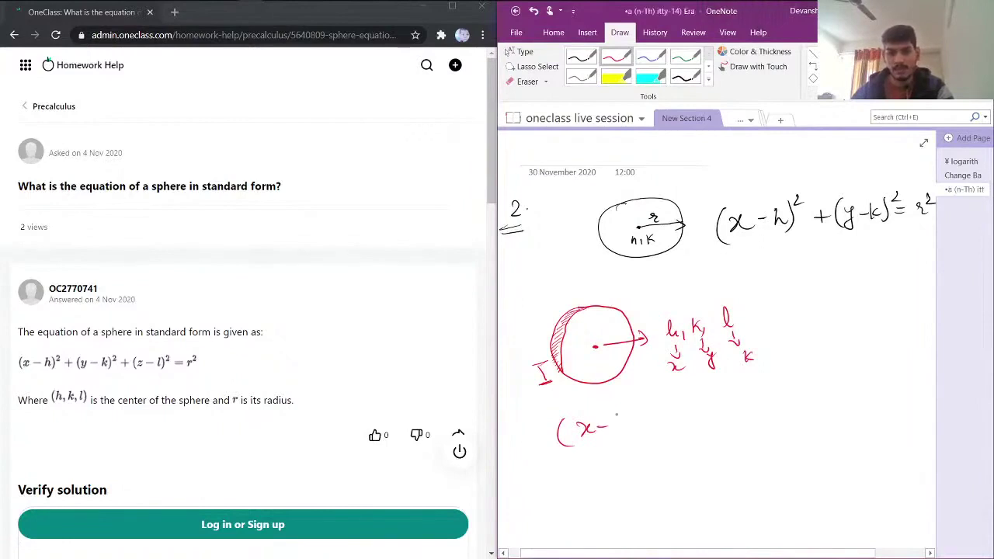
Step: Fix the (x−h)² term by erasing the badly written h) and rewriting it in red
left_click_drag(619, 414, 634, 438)
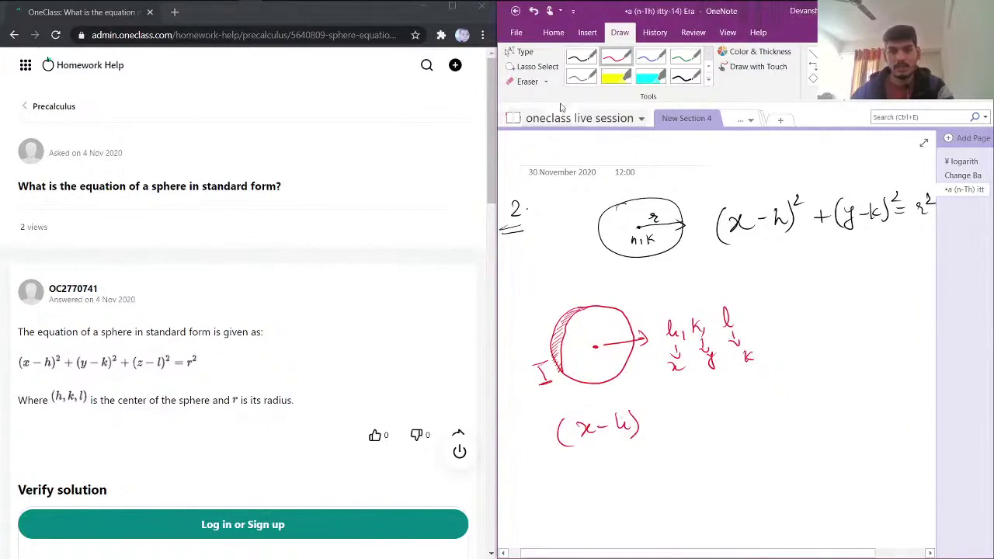
left_click(527, 81)
left_click_drag(611, 421, 628, 421)
left_click(617, 56)
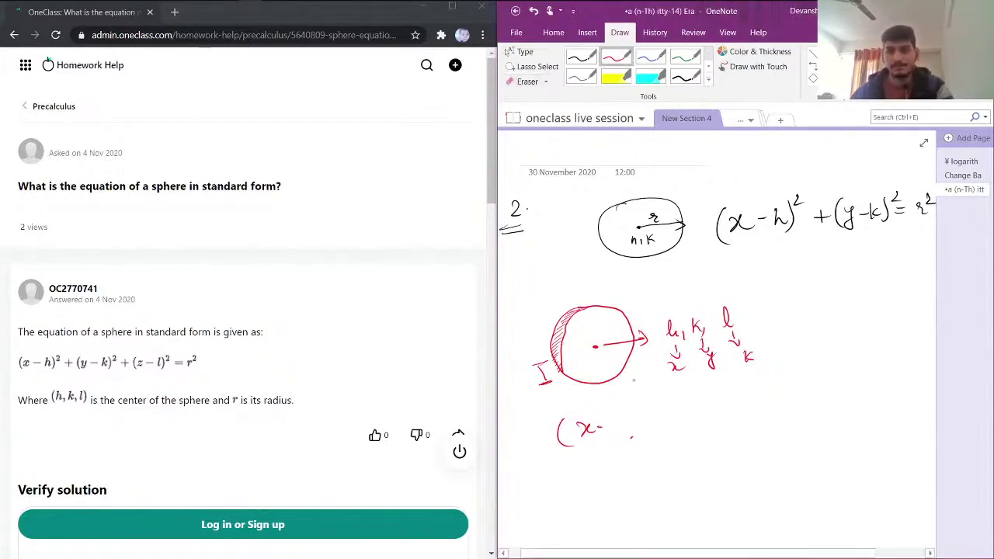
left_click_drag(615, 412, 635, 439)
mouse_move(641, 399)
left_mouse_down()
mouse_move(665, 431)
mouse_move(691, 416)
mouse_move(696, 440)
left_mouse_up()
Step: Complete +(y−k)²+(z−l)²=r² and draw a vertical radius labelled r² in the sphere
mouse_move(705, 411)
left_mouse_down()
mouse_move(713, 437)
mouse_move(734, 417)
left_mouse_up()
mouse_move(743, 405)
left_mouse_down()
mouse_move(740, 426)
mouse_move(754, 424)
left_mouse_up()
left_click_drag(755, 398, 755, 427)
left_click_drag(763, 392, 796, 423)
mouse_move(789, 417)
left_mouse_down()
mouse_move(832, 424)
mouse_move(852, 399)
mouse_move(854, 416)
mouse_move(875, 404)
mouse_move(894, 413)
mouse_move(907, 391)
mouse_move(914, 406)
left_mouse_up()
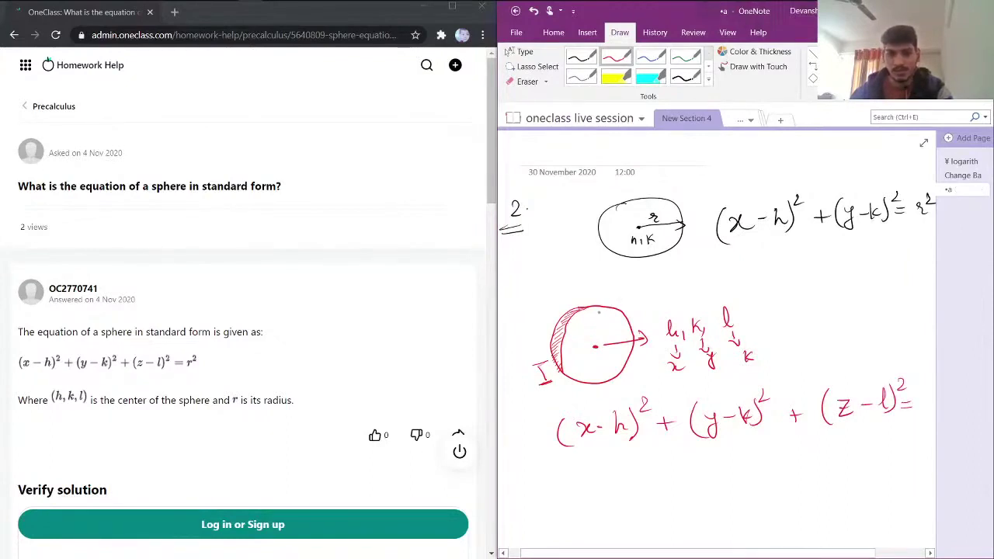
mouse_move(599, 310)
left_mouse_down()
mouse_move(599, 345)
mouse_move(595, 321)
left_mouse_up()
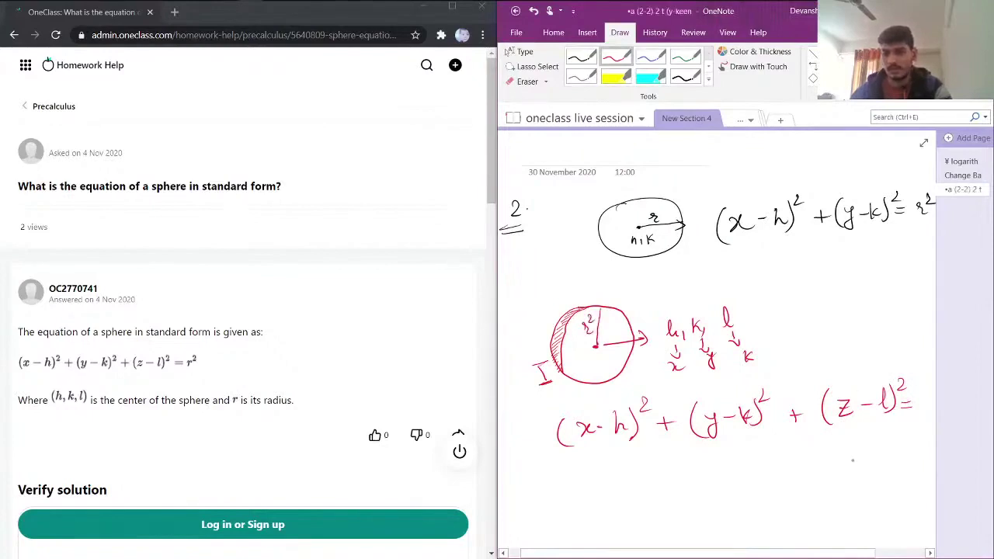
left_click_drag(853, 456, 881, 447)
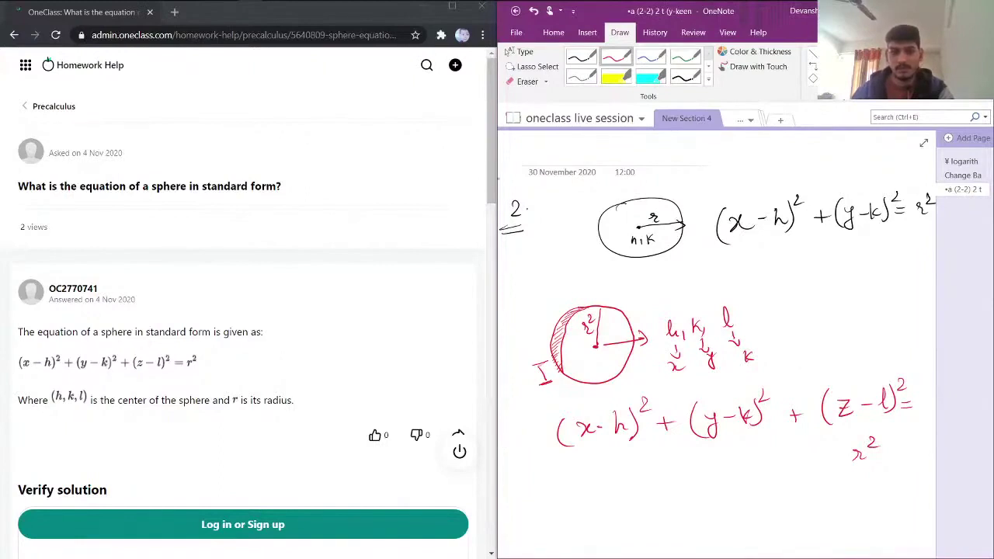
Step: Scroll to Verify solution and type the comment 'Correct Solution, Great Job!!!'
scroll(243, 327, "down", 3)
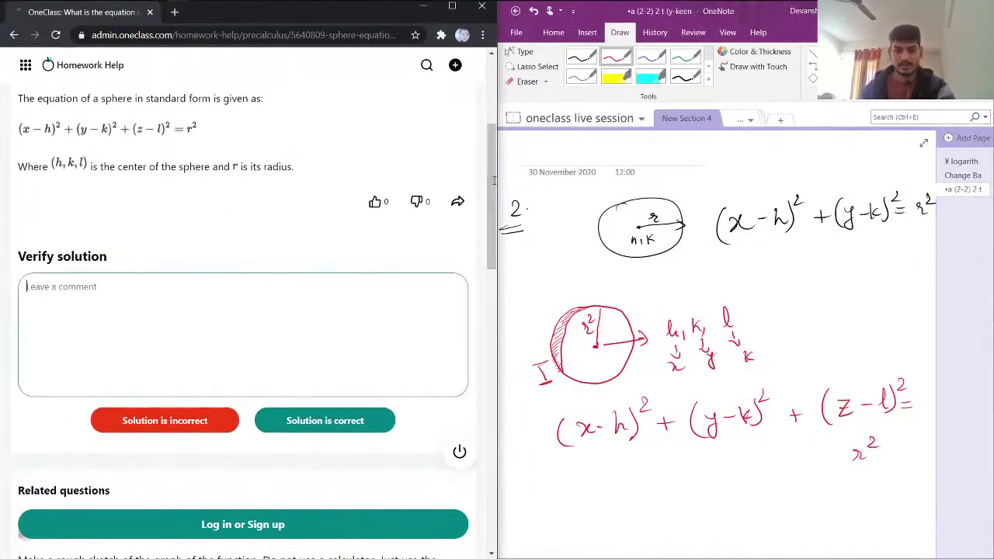
type("Corre")
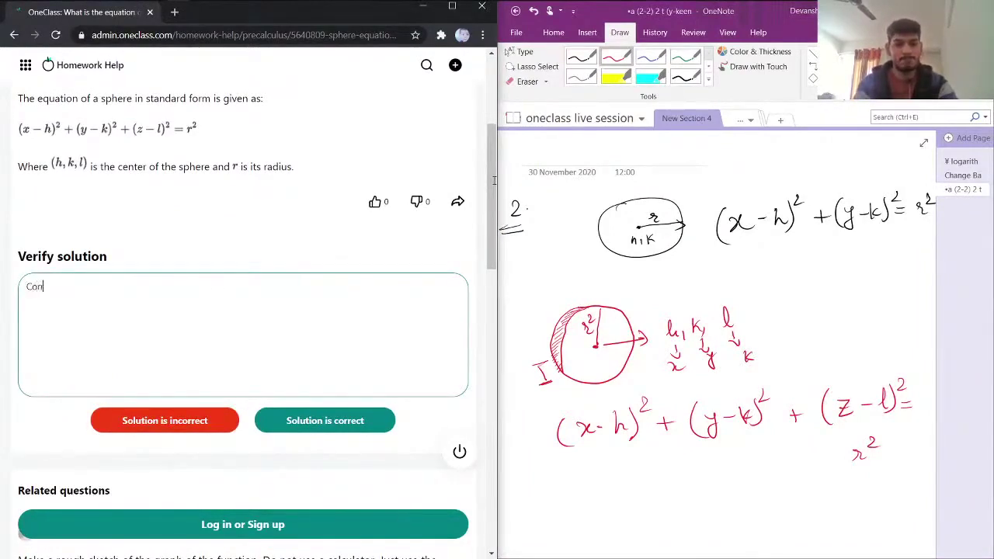
type("ct Solution, Gre")
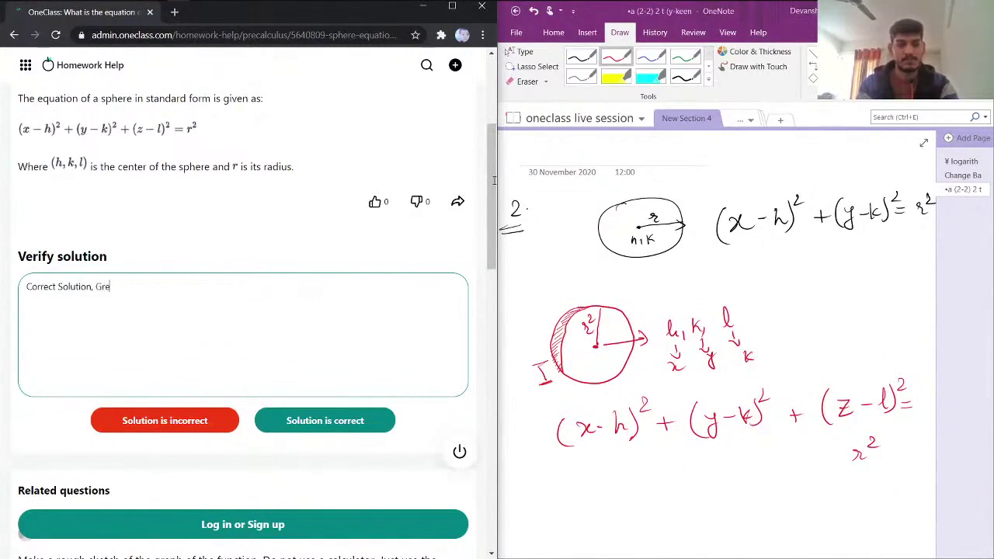
type("at Job!!")
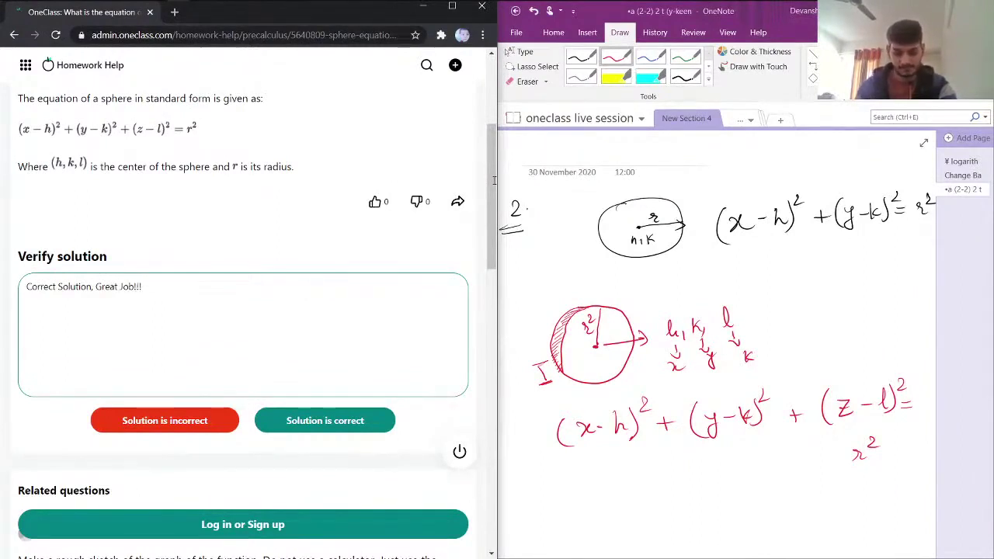
type("!")
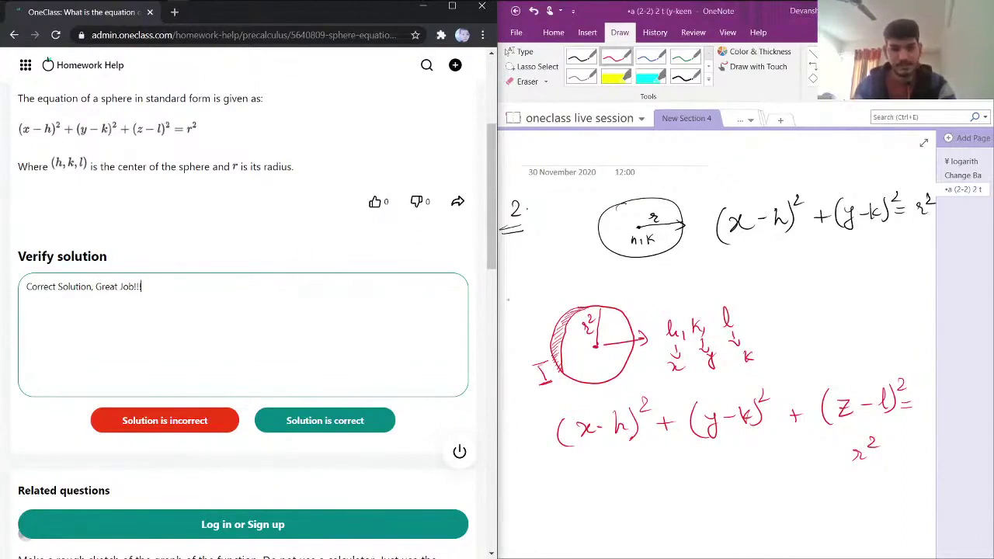
Step: Submit the answer as a correct solution using the green Solution is correct button
left_click(322, 423)
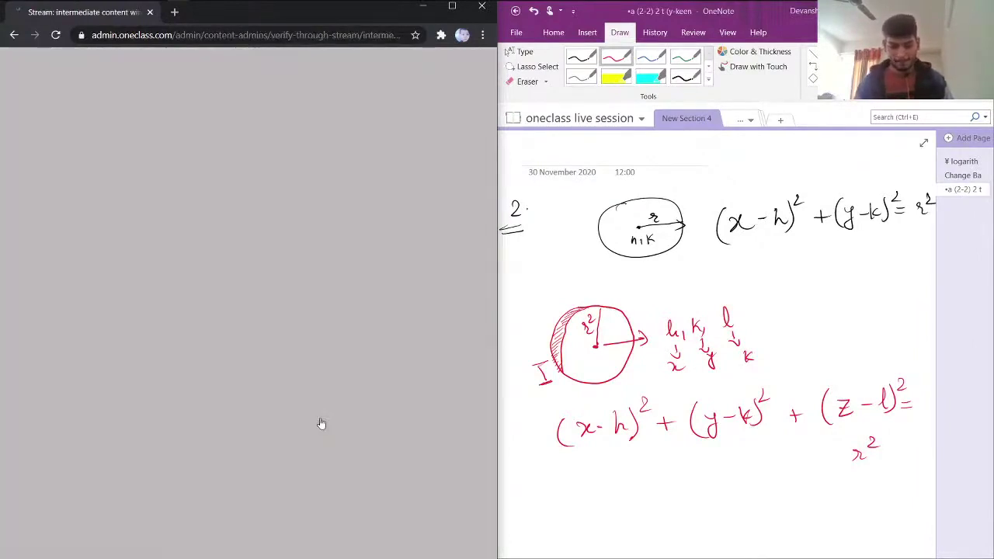